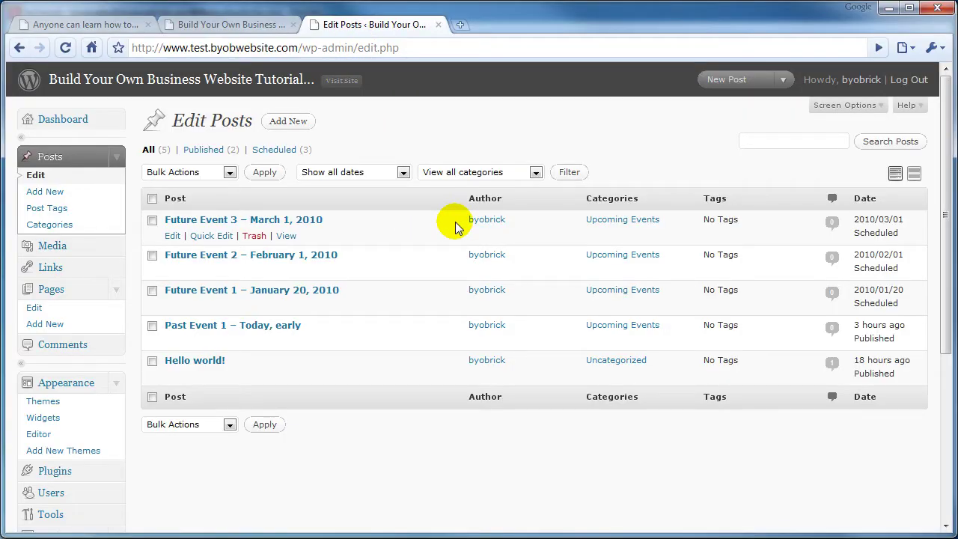
- Include the Upcoming Events category page in the Thesis navigation menu and save the Thesis options
mouse_move(420, 232)
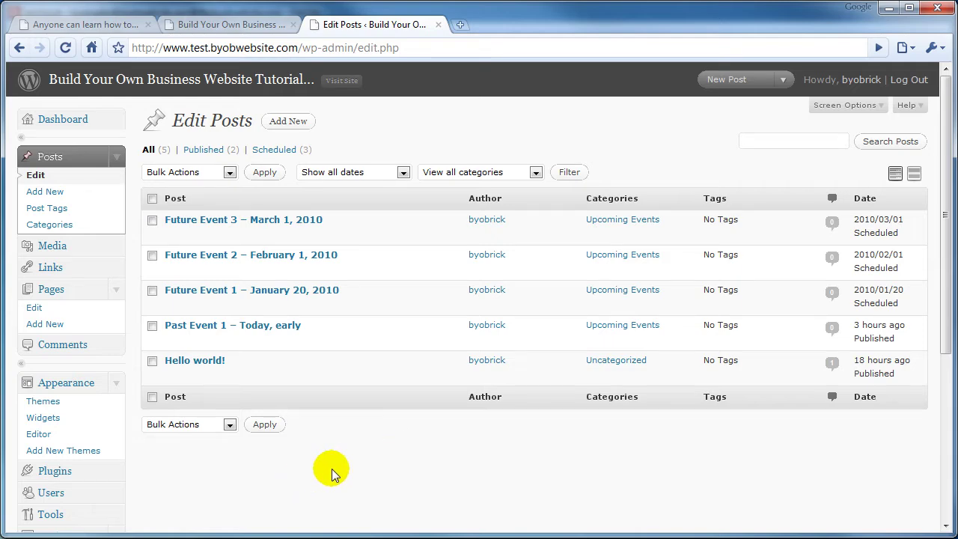
scroll(347, 453, "down", 2)
scroll(346, 453, "down", 2)
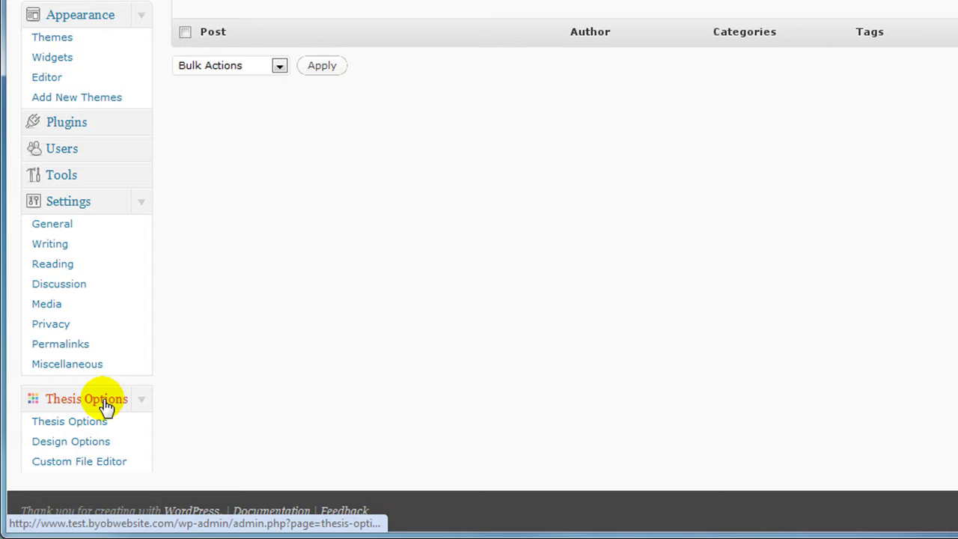
left_click(94, 427)
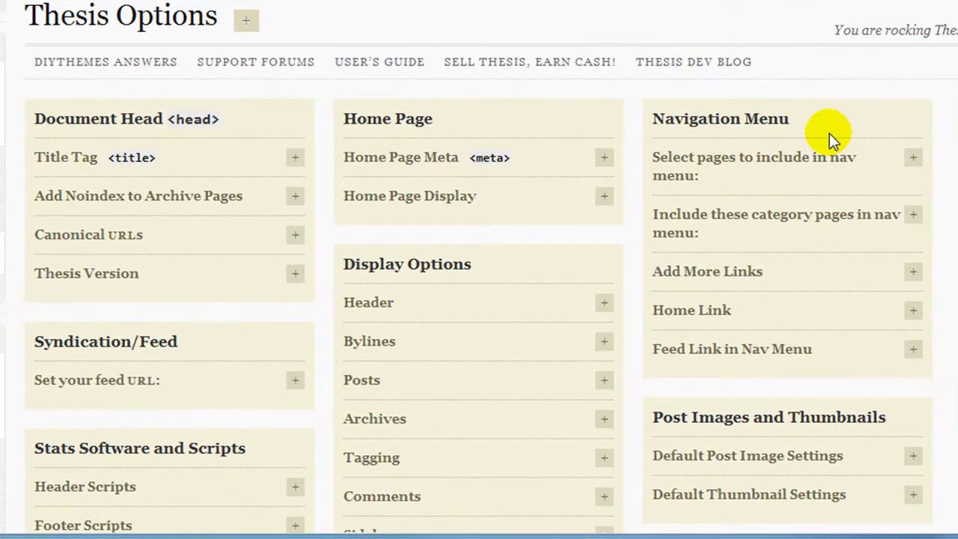
left_click(915, 218)
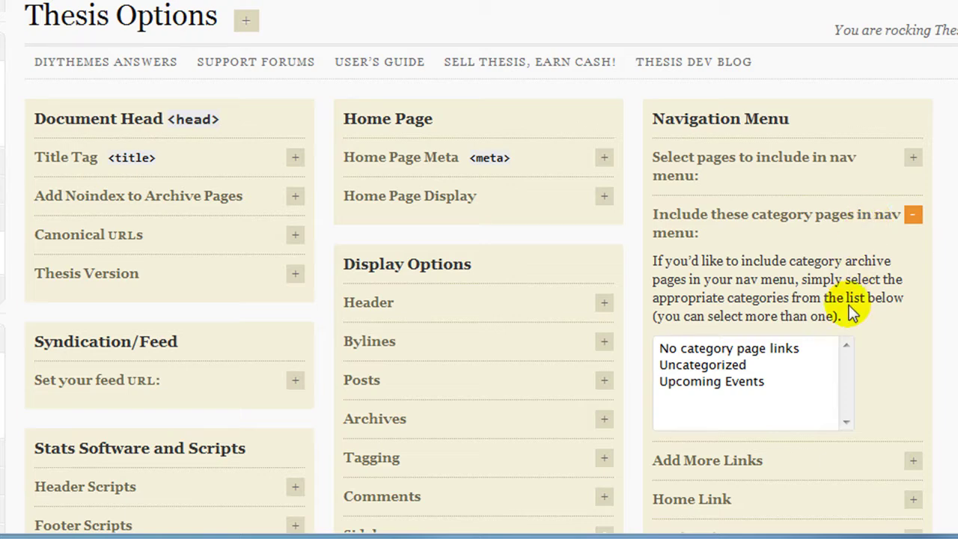
left_click(700, 386)
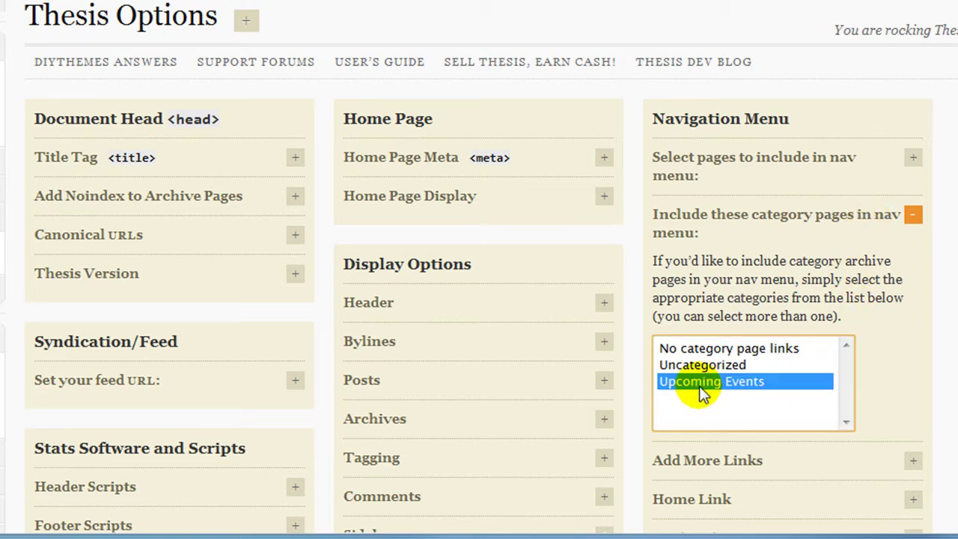
key("Tab")
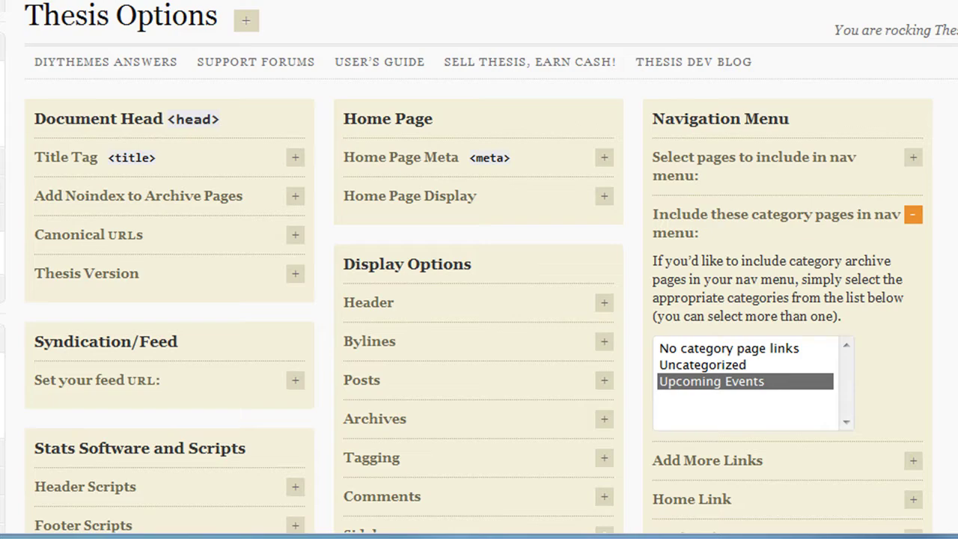
scroll(758, 421, "down", 5)
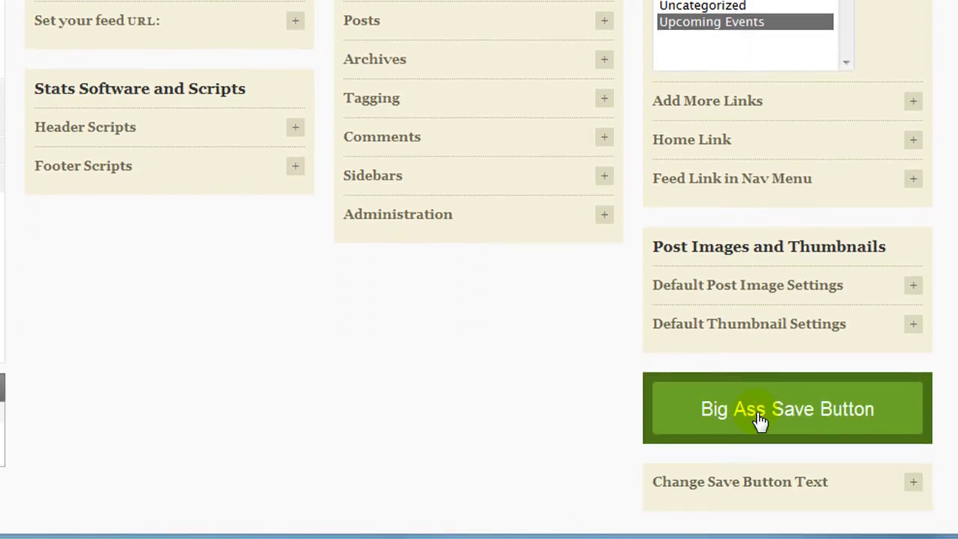
left_click(758, 420)
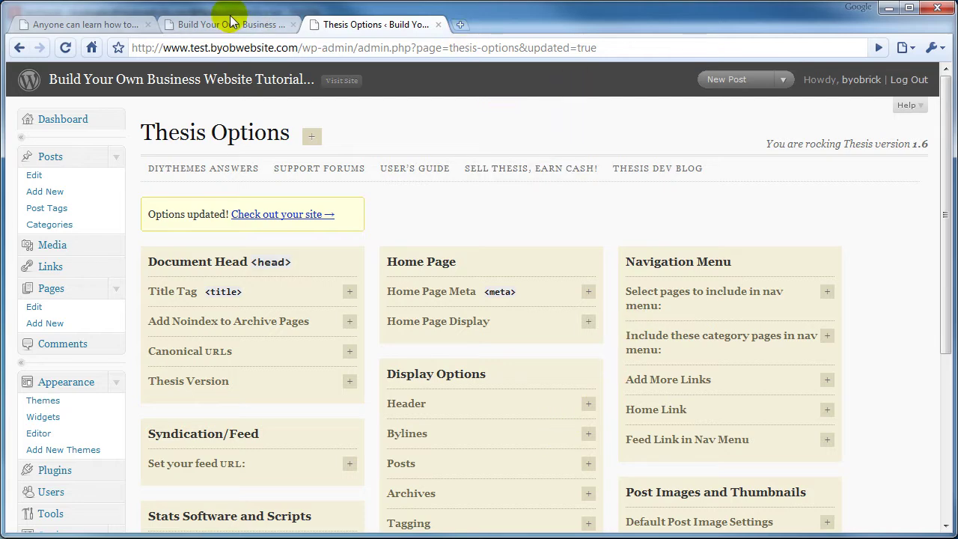
- Reload the public site and compare its home page with the Upcoming Events category archive
left_click(229, 24)
left_click(65, 47)
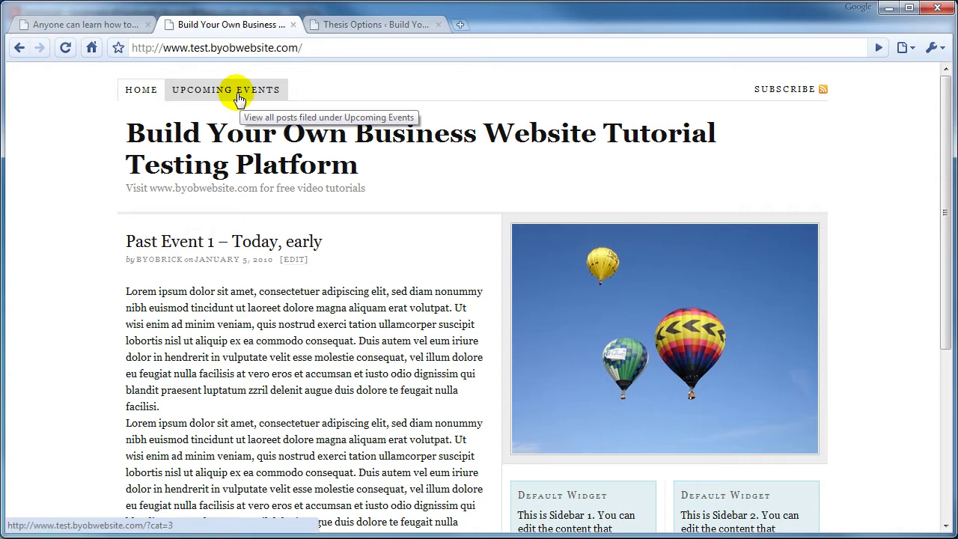
left_click(238, 95)
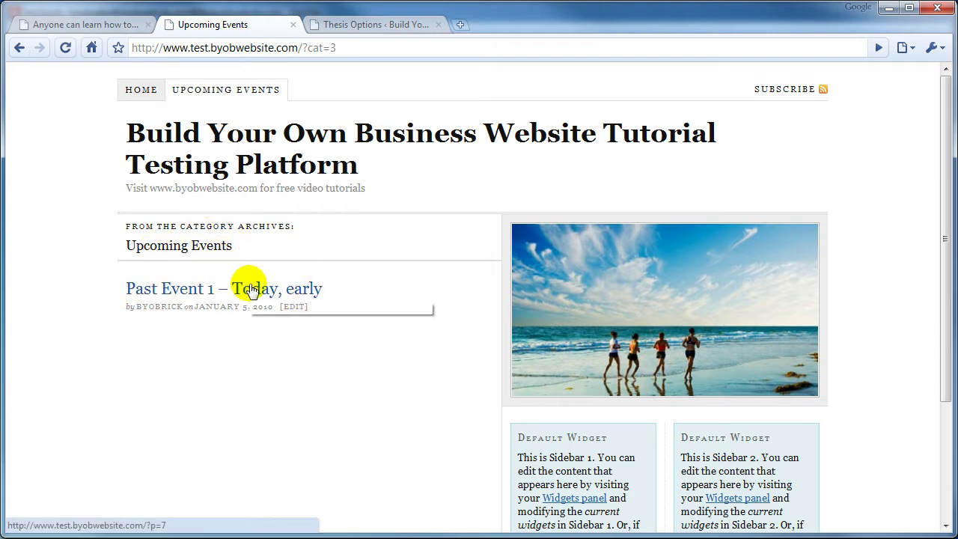
left_click(135, 129)
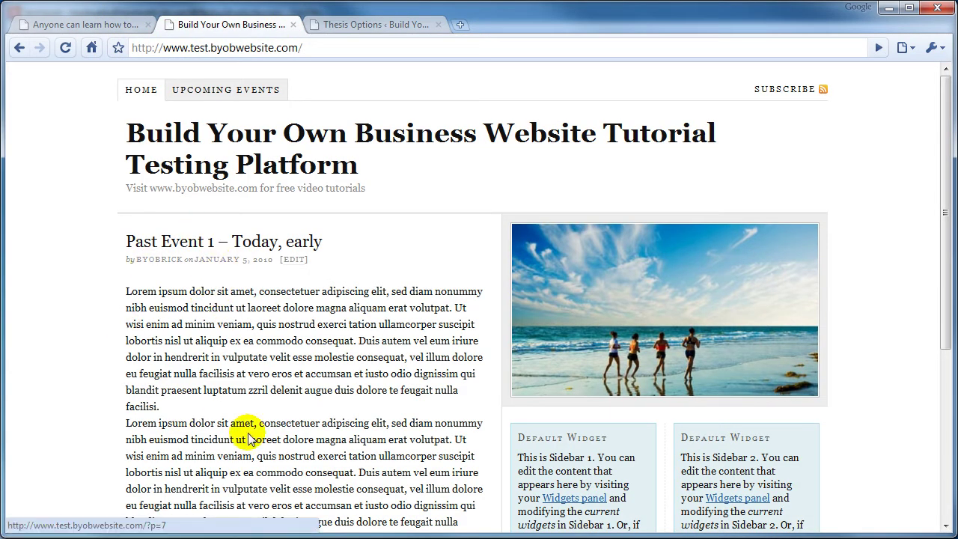
left_click(229, 91)
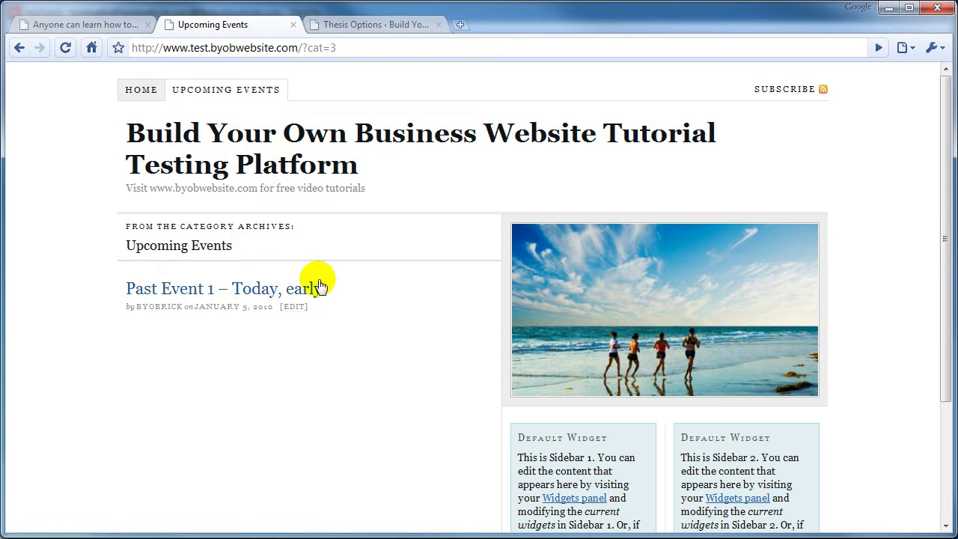
- View the full "Past Event 1 – Today, early" post from the category archive and return to the home page
left_click(307, 292)
scroll(342, 275, "down", 1)
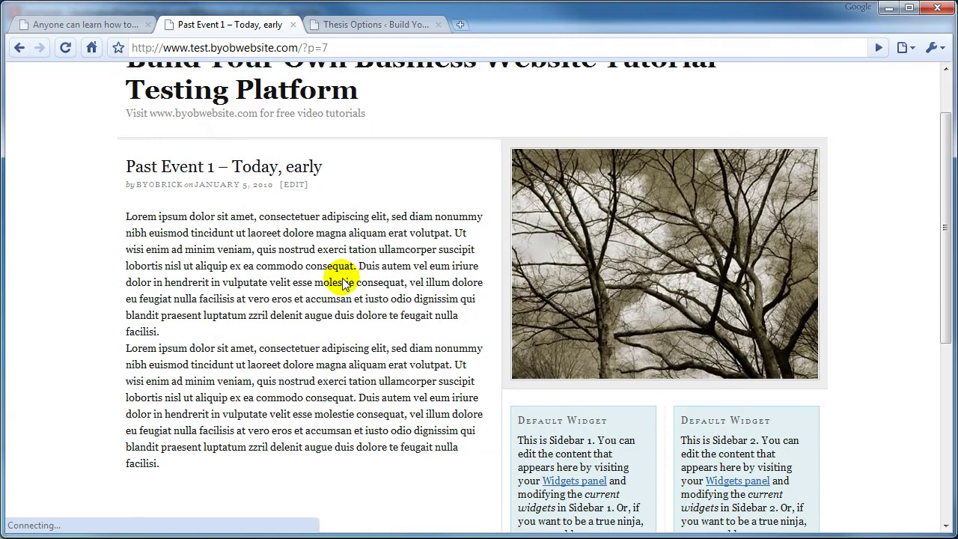
scroll(357, 299, "up", 1)
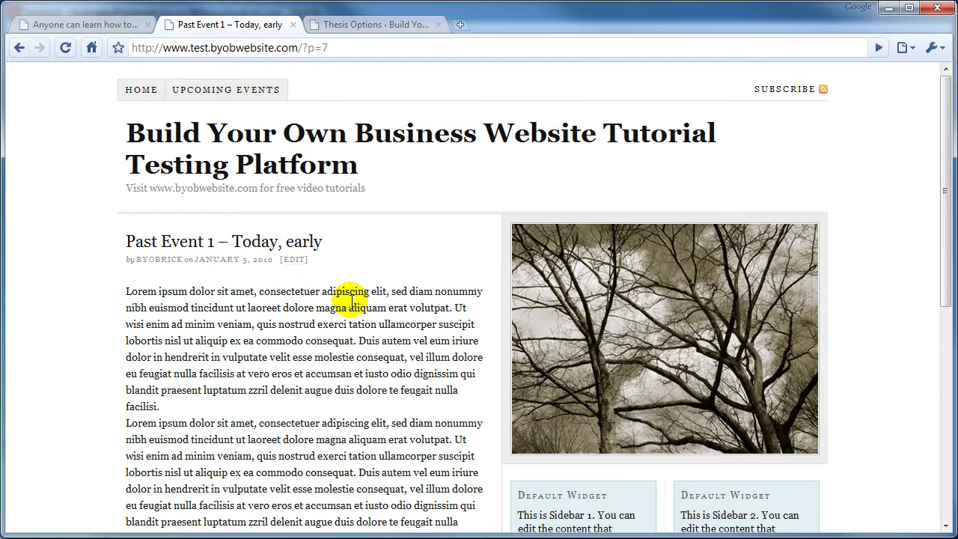
left_click(139, 90)
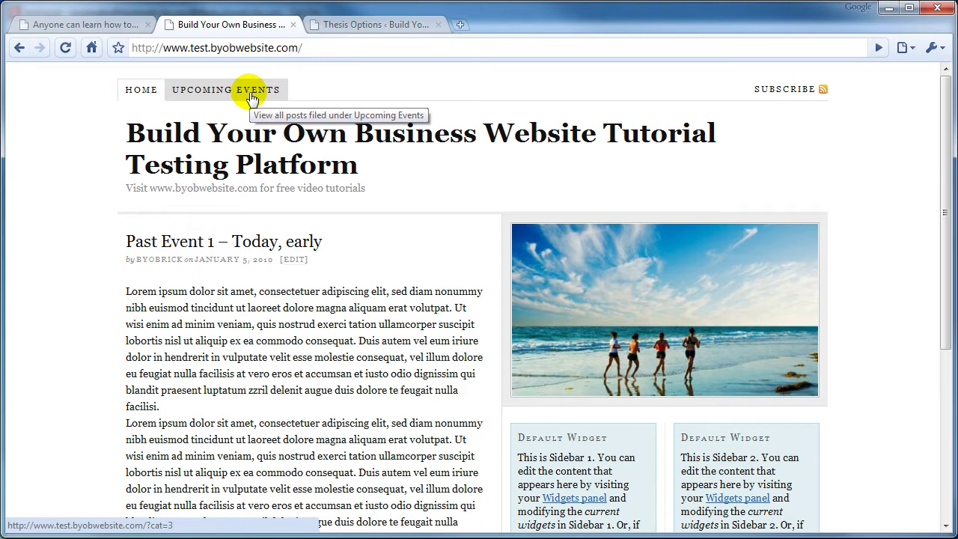
- Return to the WordPress admin and open the Unpublished Future Events page for editing
left_click(325, 26)
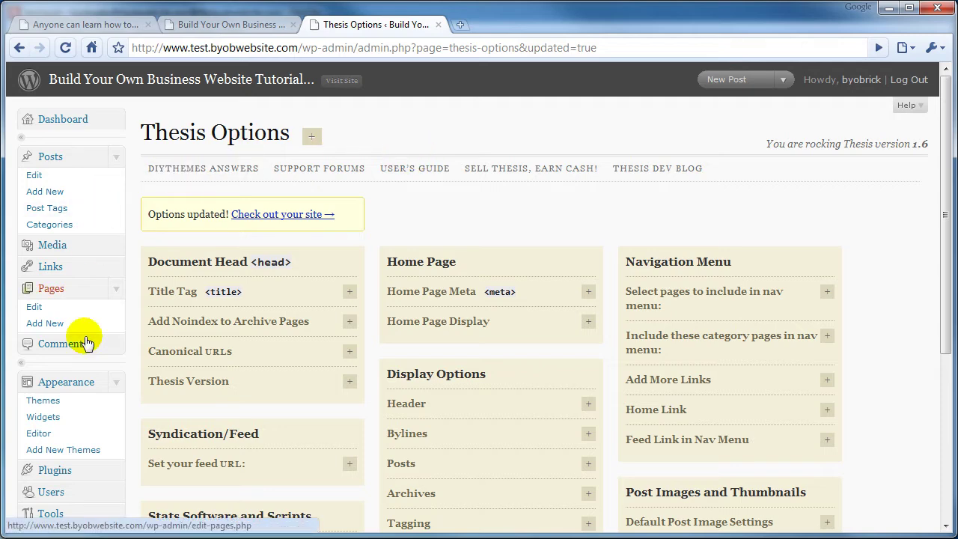
left_click(34, 309)
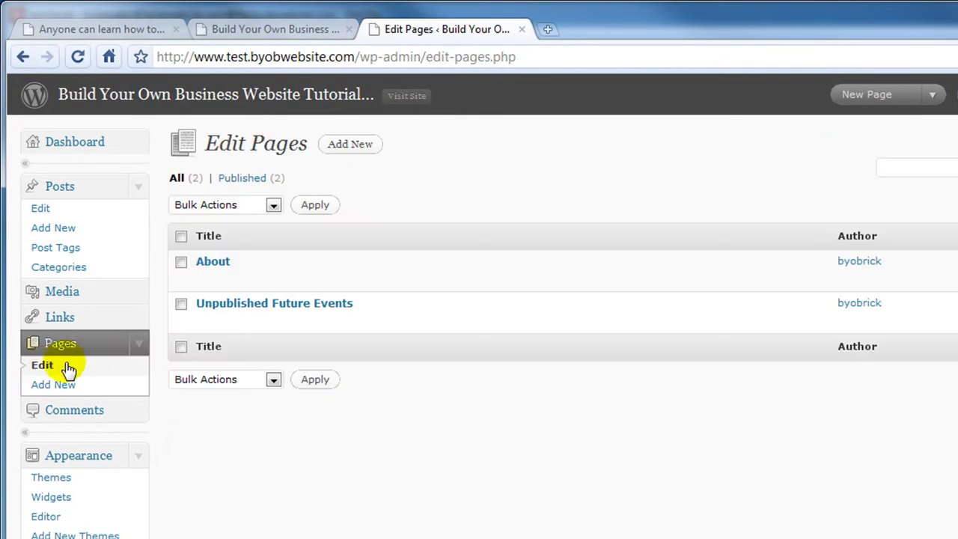
mouse_move(240, 318)
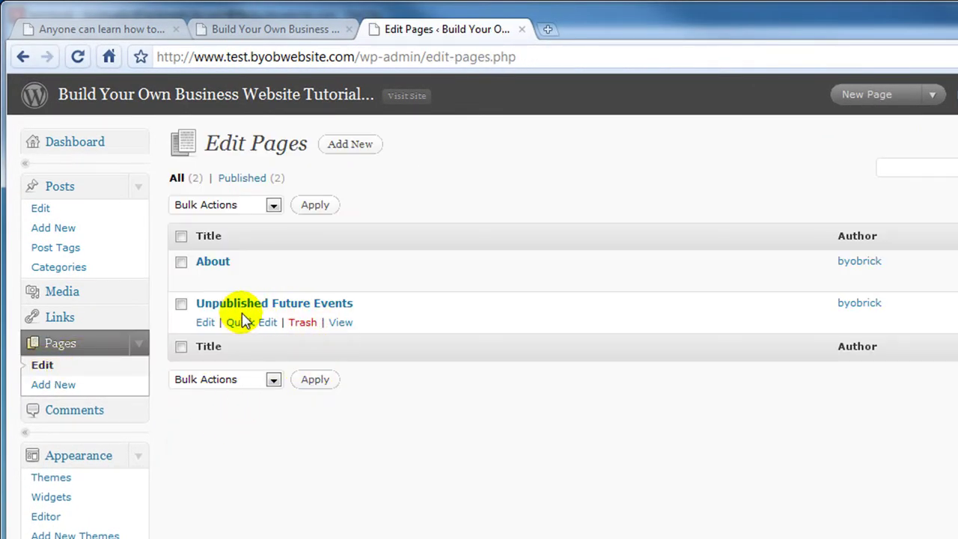
left_click(206, 324)
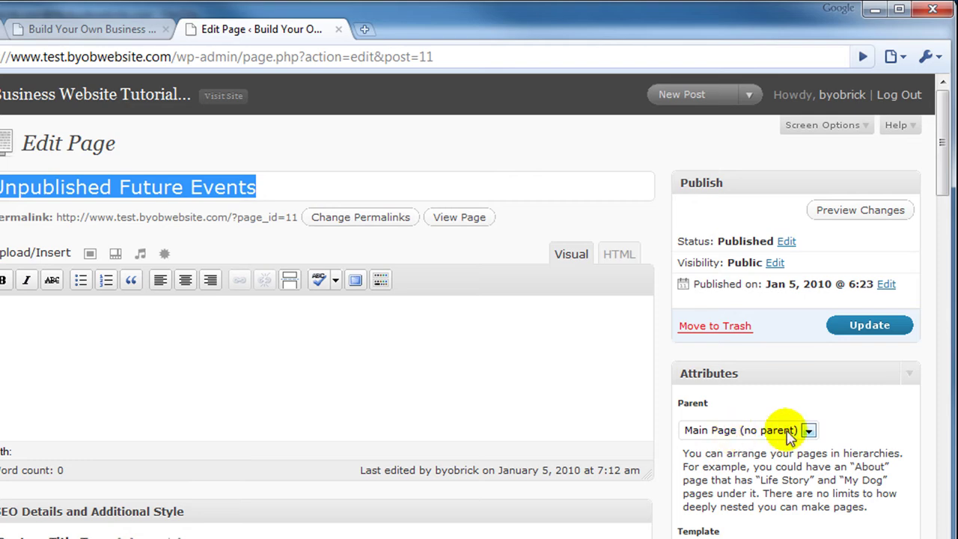
- Assign Custom Template to the Unpublished Future Events page and update the page
scroll(847, 427, "down", 2)
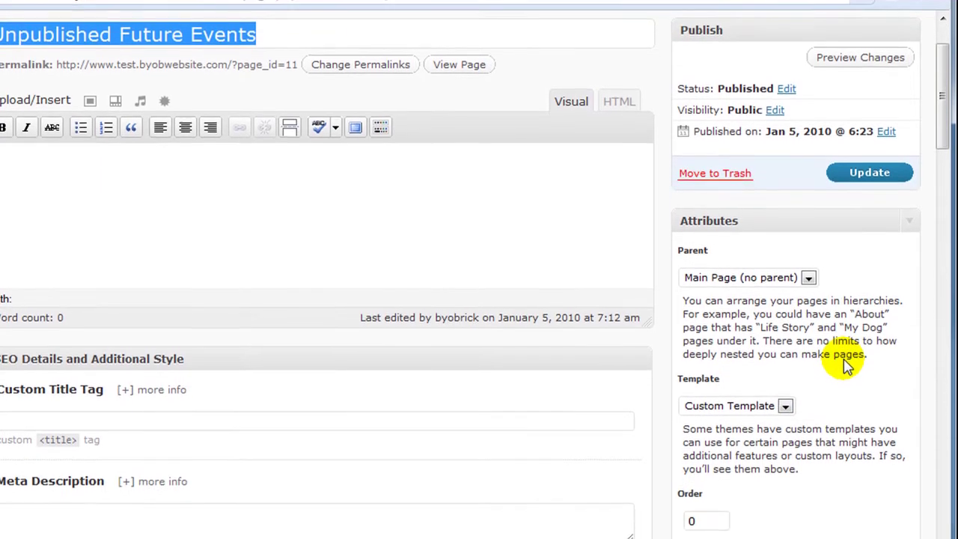
left_click(786, 472)
left_click(764, 422)
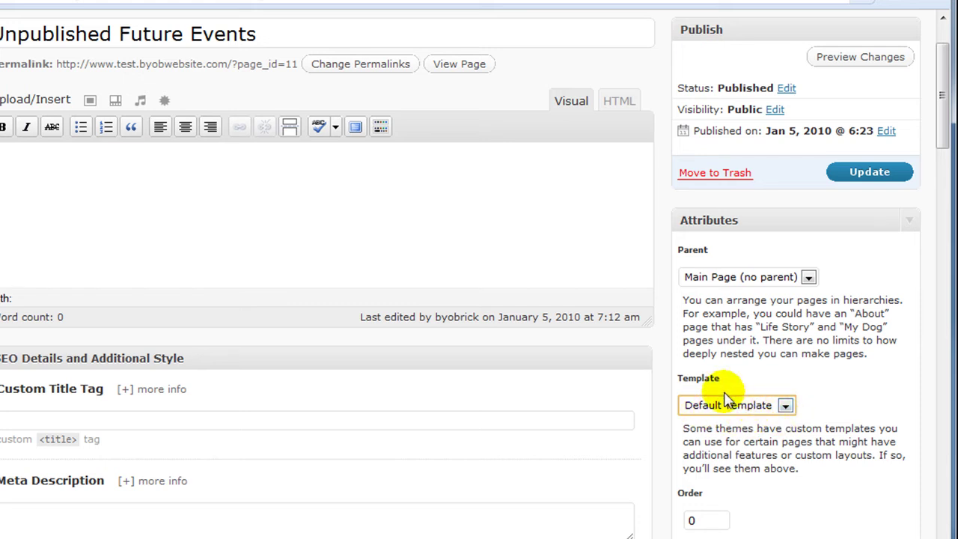
left_click(785, 407)
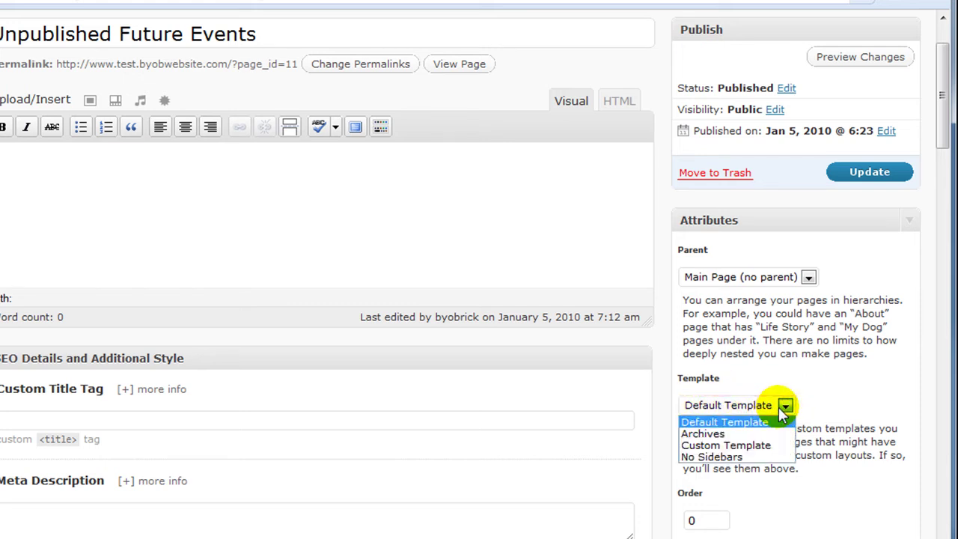
left_click(739, 445)
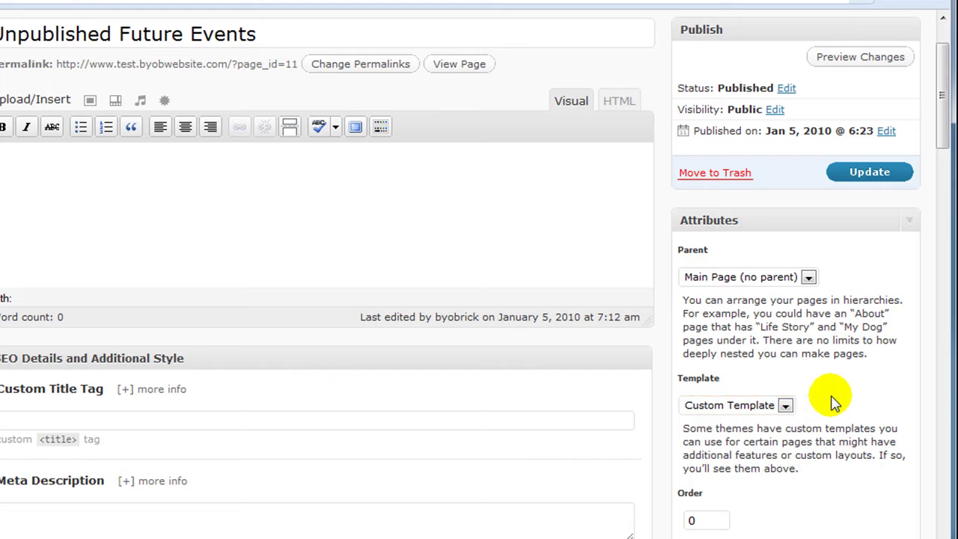
scroll(839, 393, "down", 3)
scroll(834, 387, "down", 2)
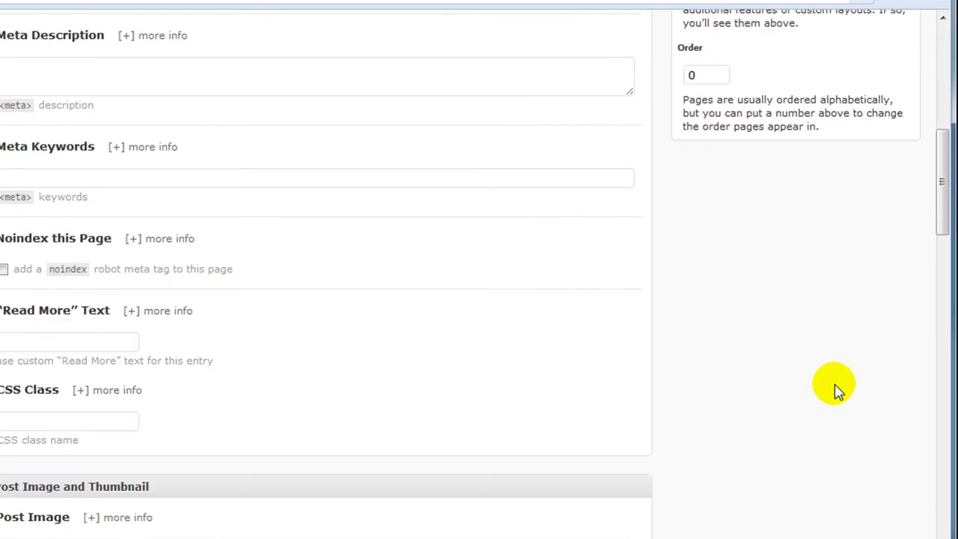
scroll(830, 397, "up", 6)
left_click(870, 266)
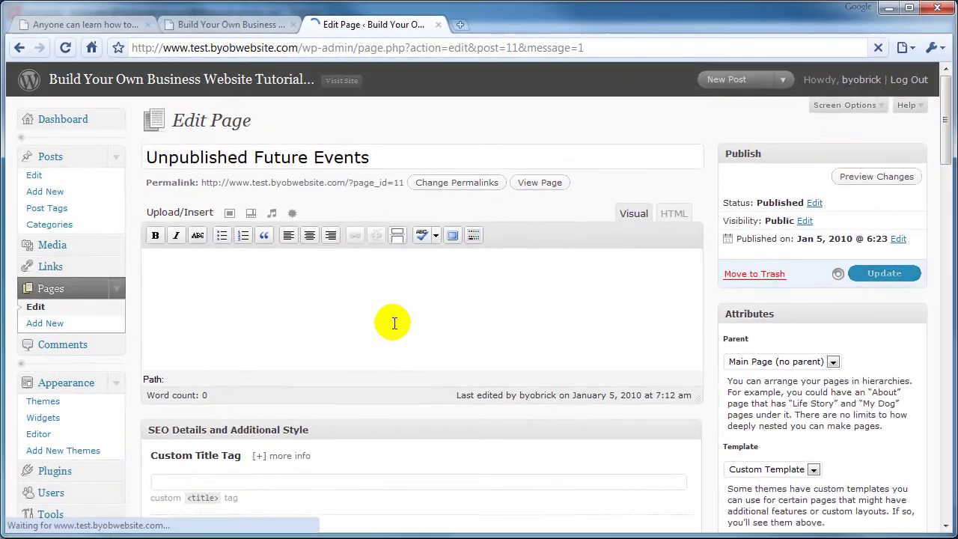
triple_click(341, 196)
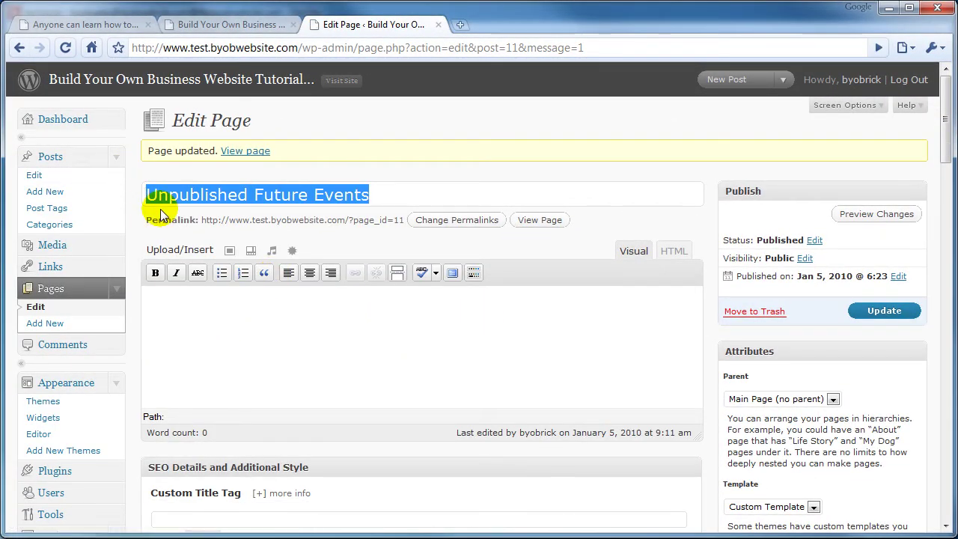
left_click(137, 227)
- Include the Unpublished Future Events page in the Thesis navigation menu and save the Thesis options
scroll(137, 228, "down", 3)
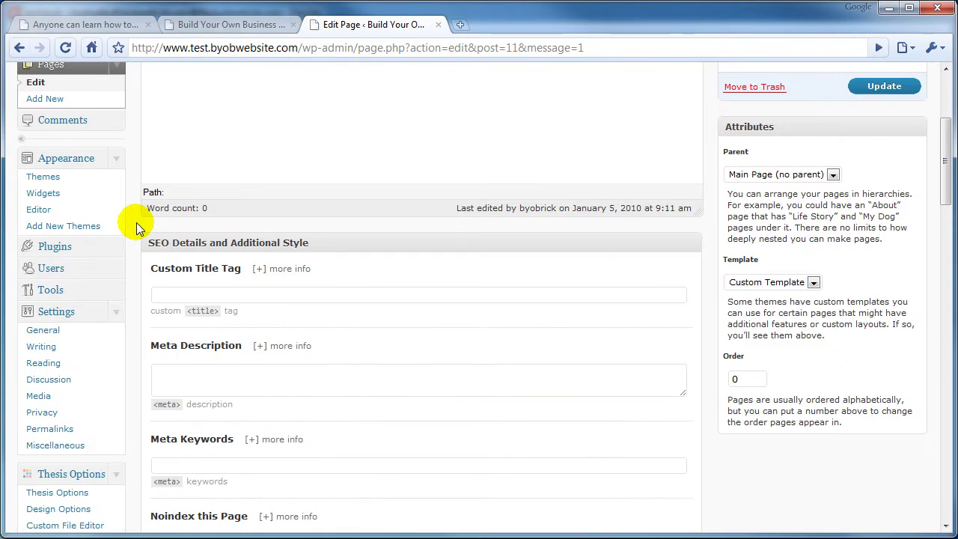
scroll(137, 225, "down", 2)
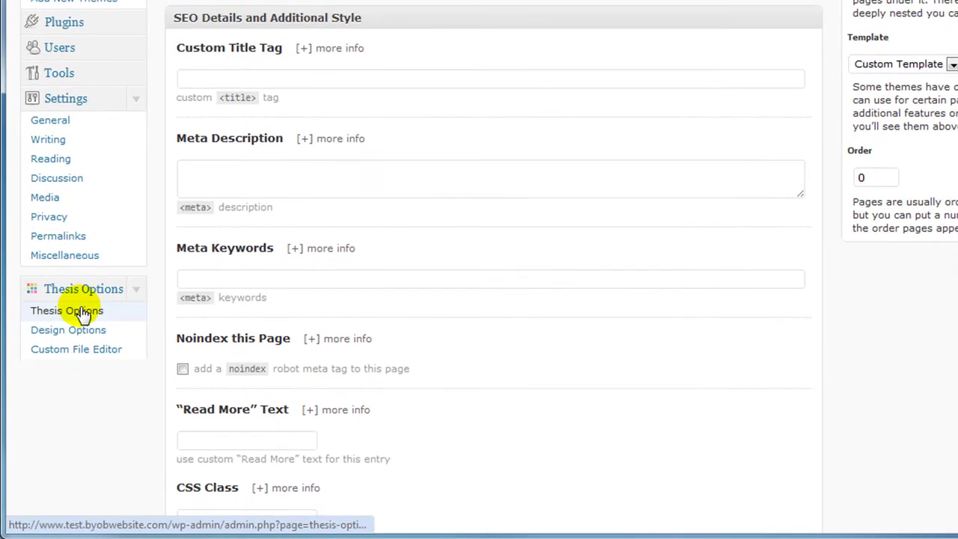
left_click(82, 315)
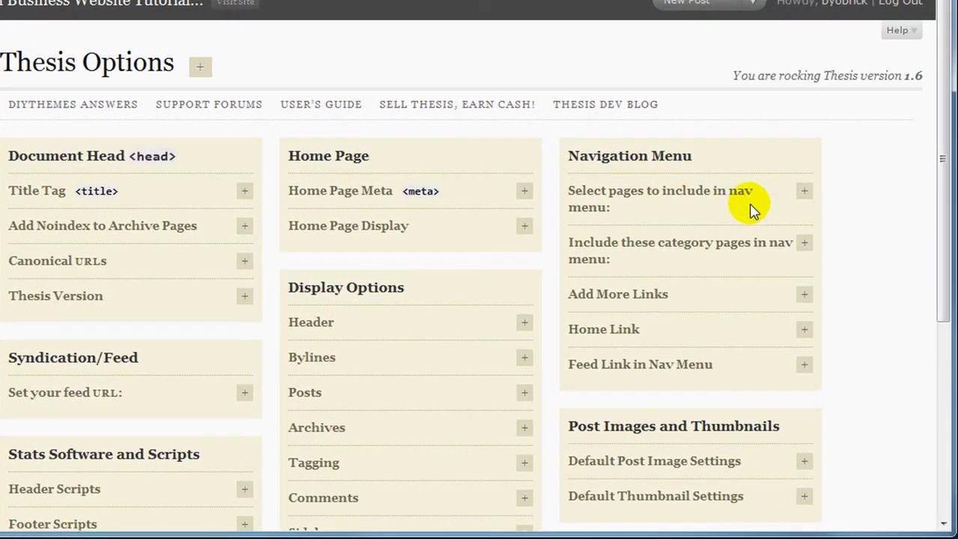
left_click(804, 192)
left_click(582, 471)
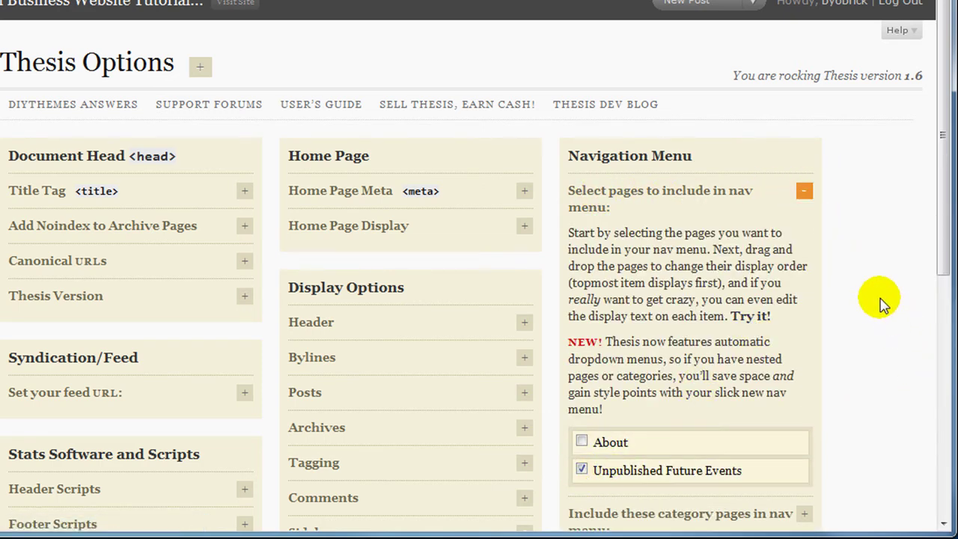
scroll(882, 302, "down", 5)
left_click(698, 377)
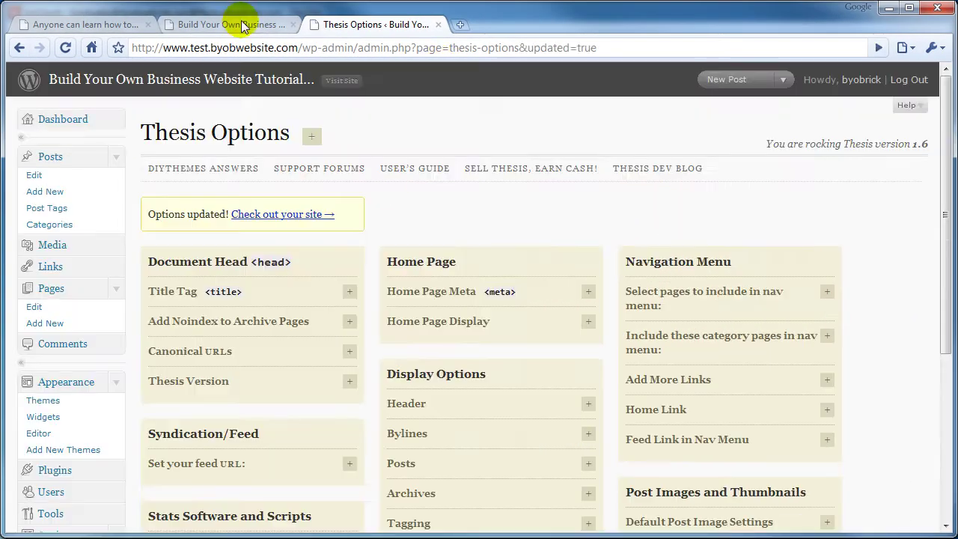
- Reload the public site and examine the Unpublished Future Events page through its navigation link
left_click(247, 22)
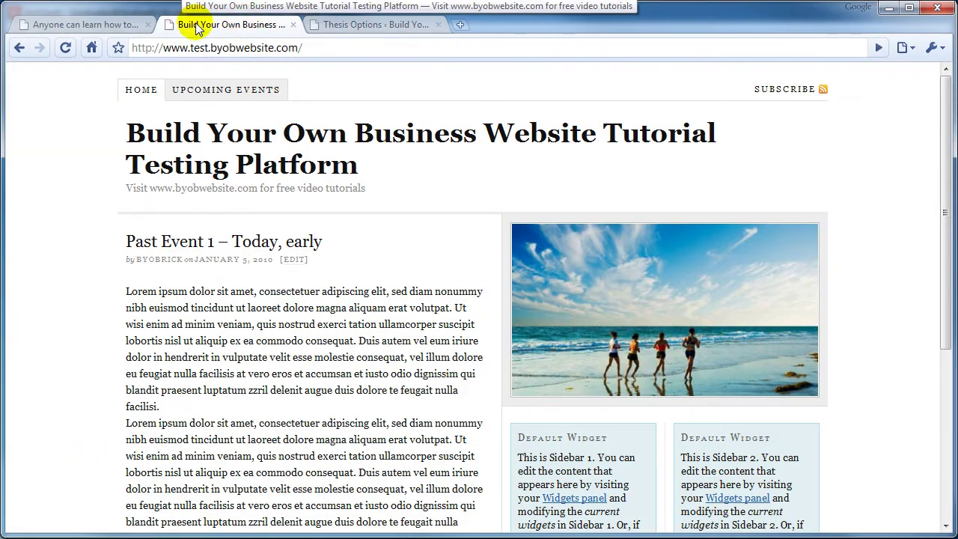
left_click(65, 47)
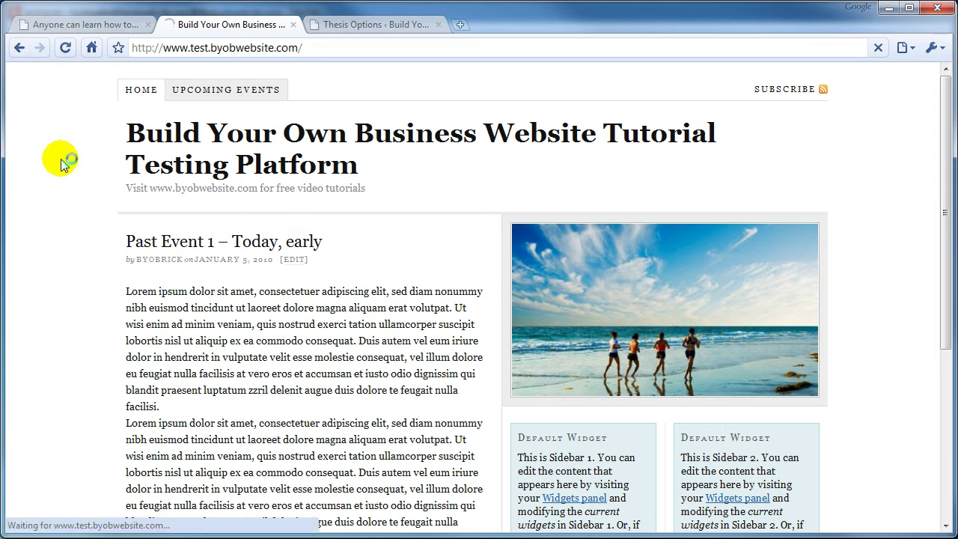
left_click(258, 91)
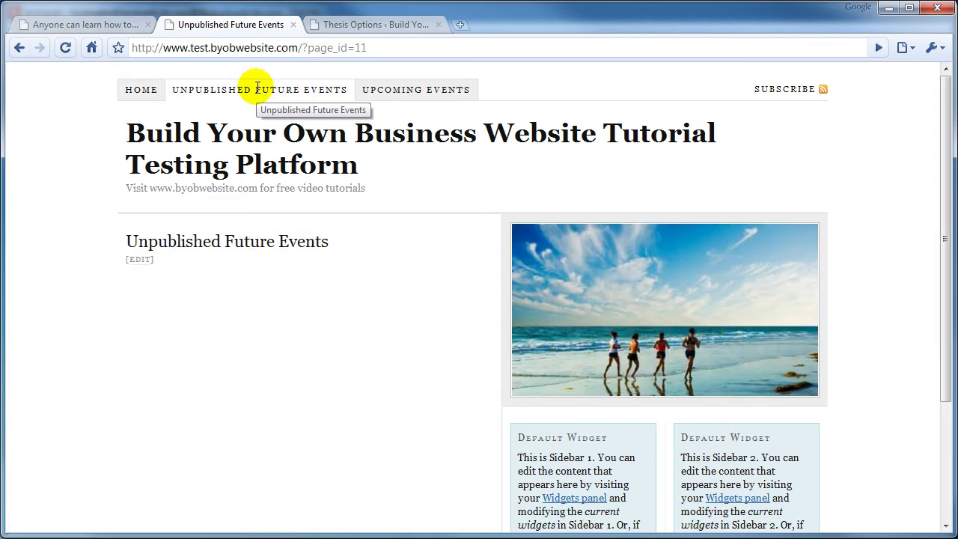
scroll(284, 307, "down", 4)
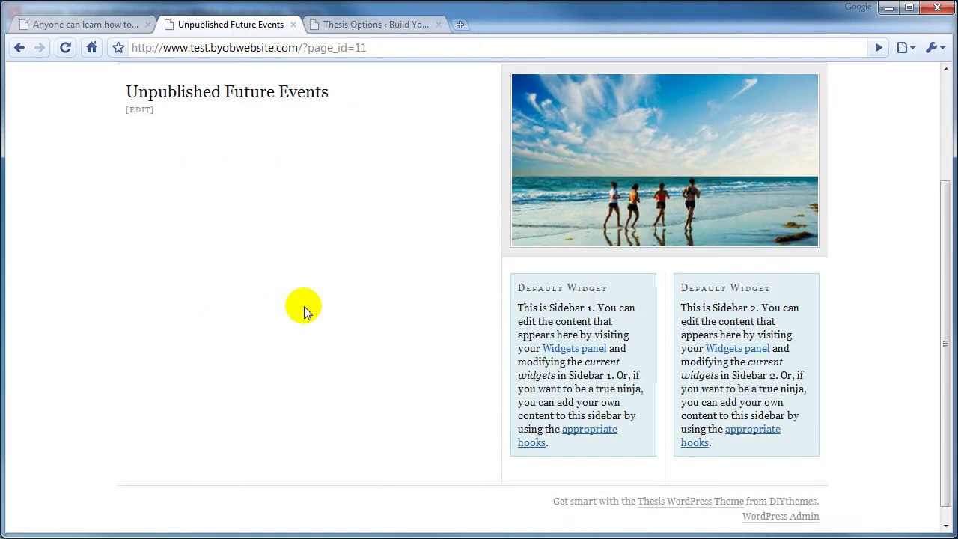
- Look over the content area of the Unpublished Future Events page and go to the site's home page
scroll(306, 310, "up", 4)
scroll(342, 274, "down", 2)
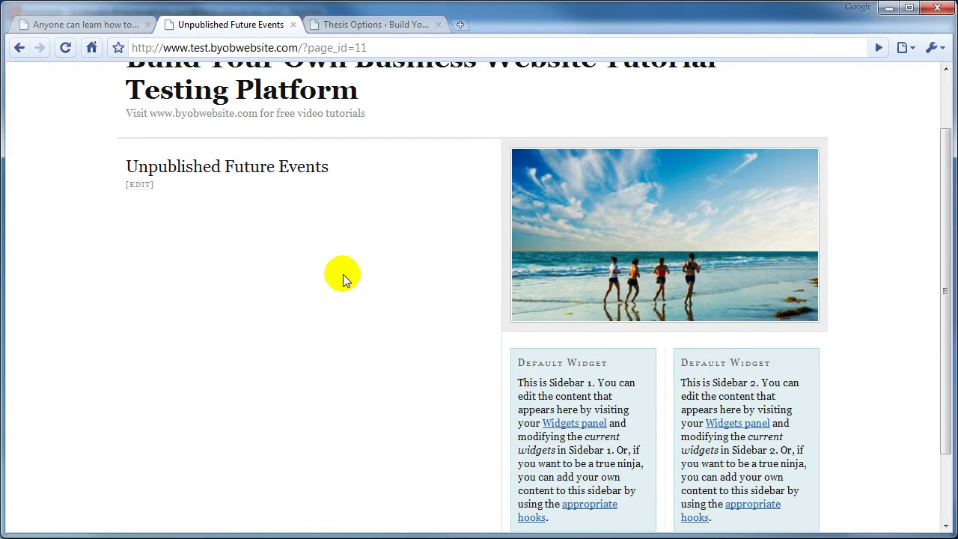
scroll(289, 202, "up", 2)
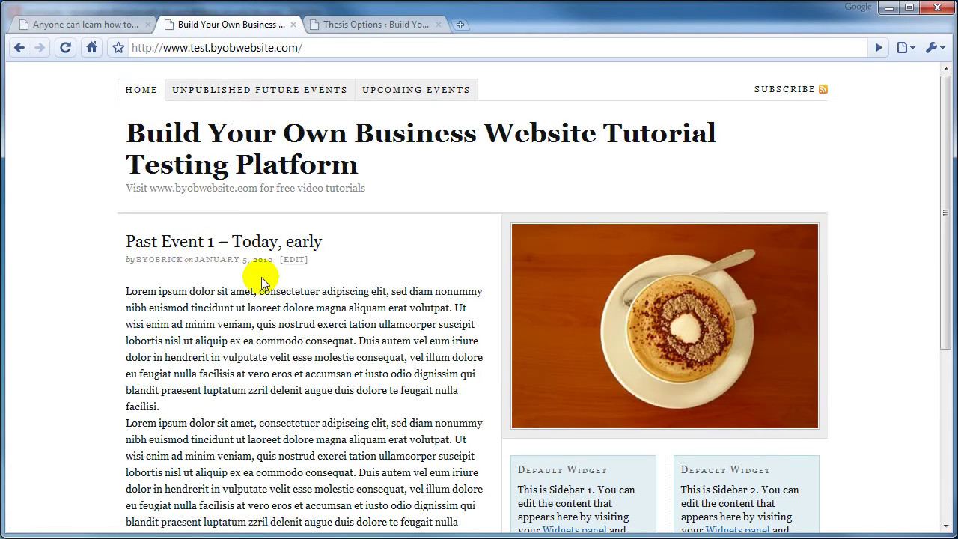
- Compare the posts on the home page with those on the Upcoming Events and Unpublished Future Events pages
scroll(385, 252, "down", 2)
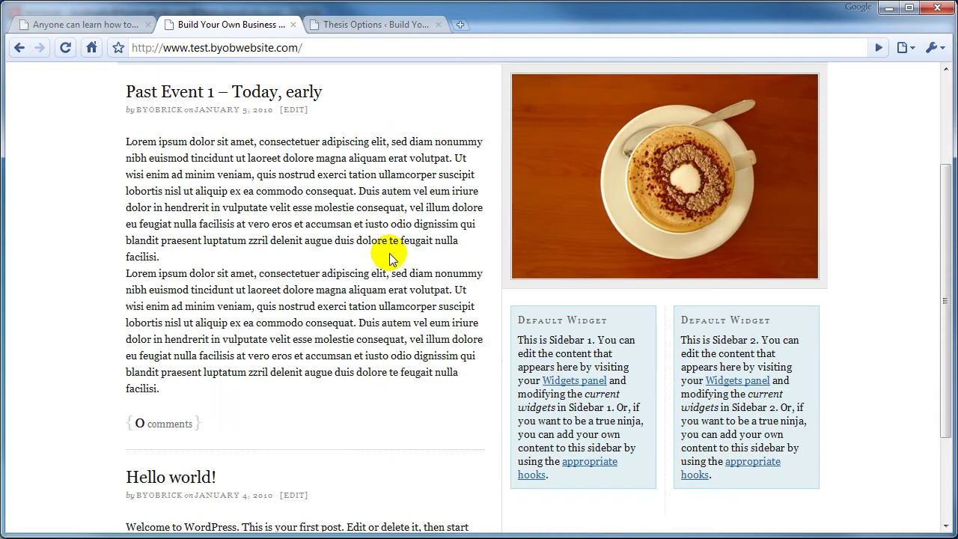
scroll(389, 258, "down", 2)
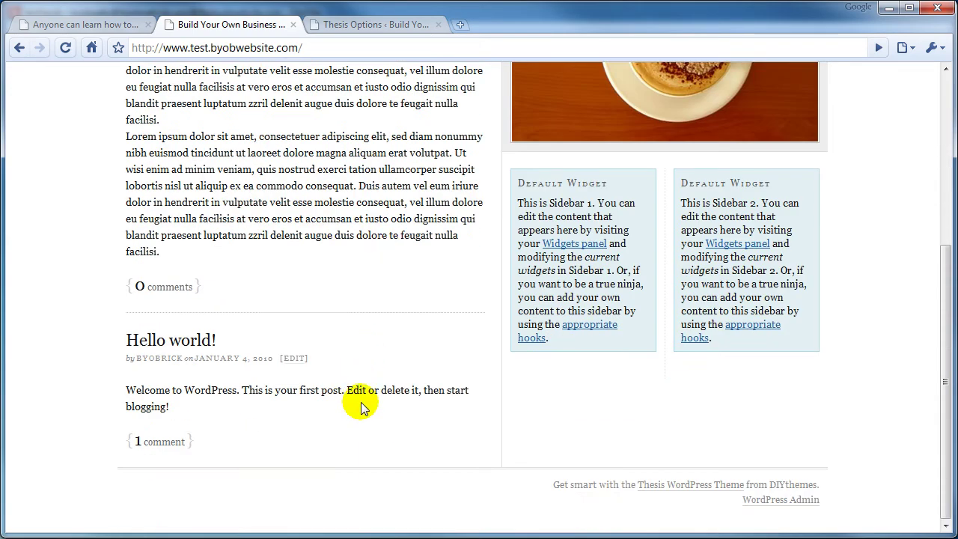
scroll(369, 193, "up", 4)
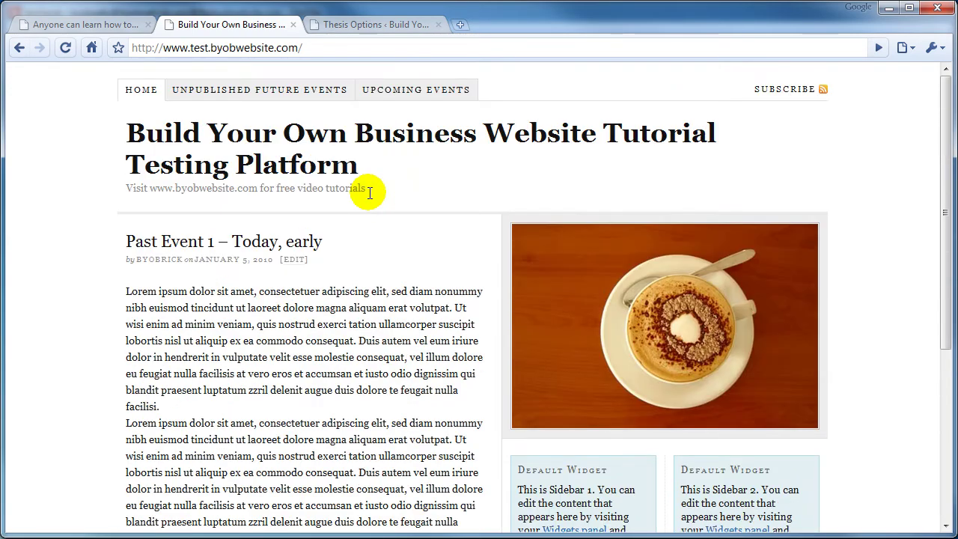
left_click(405, 82)
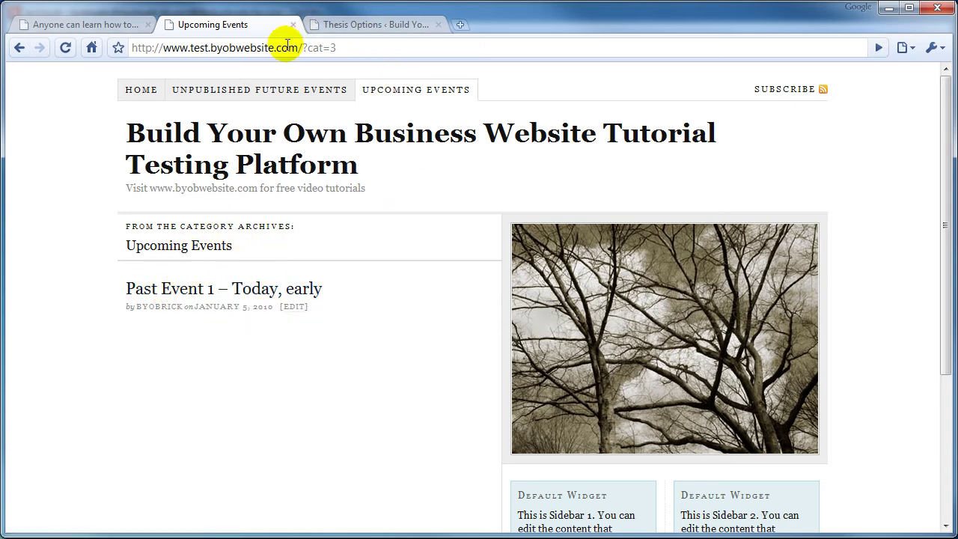
left_click(302, 91)
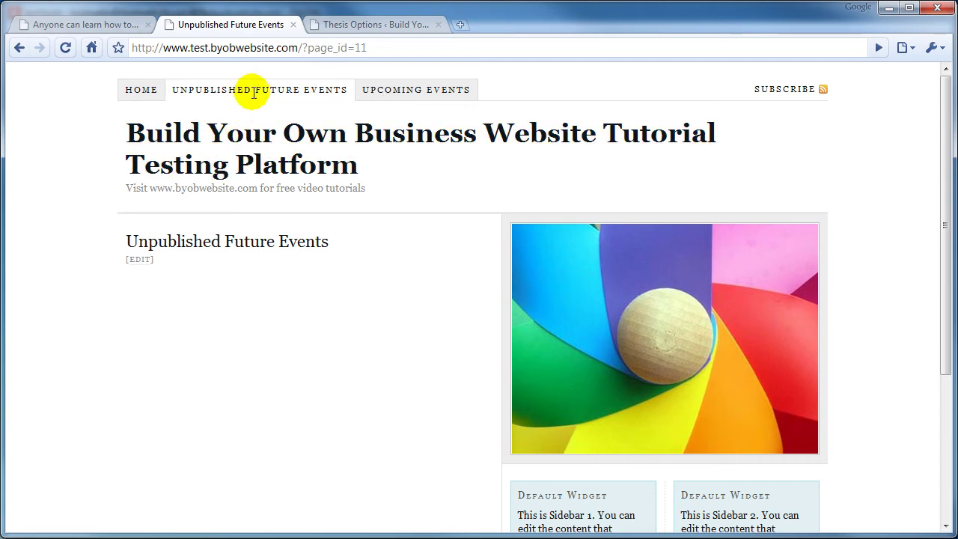